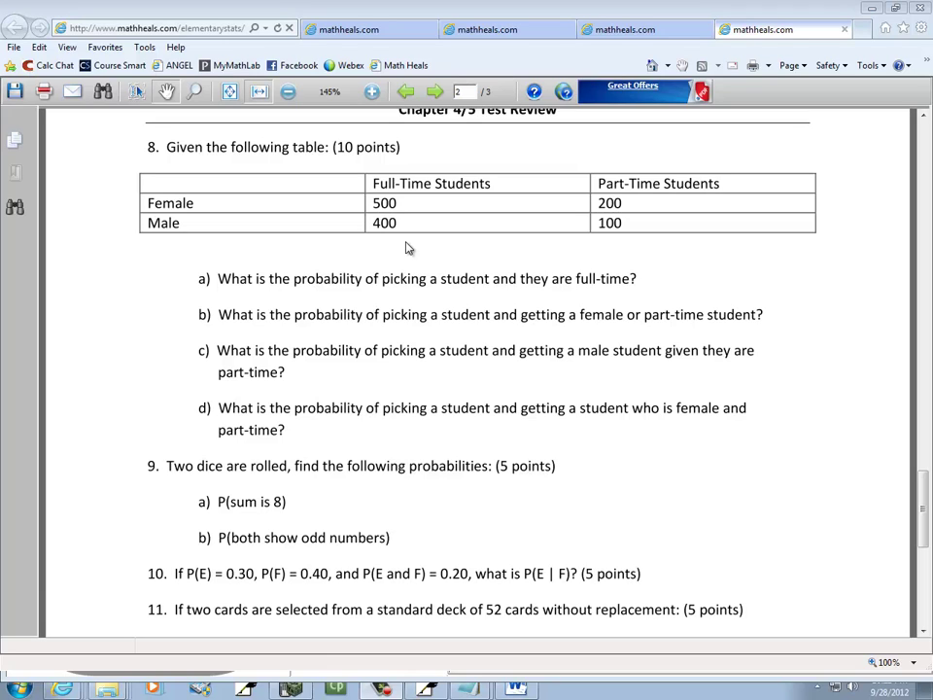
Write the problem number '8.' and the Full and PART column headings.
key(alt+Tab)
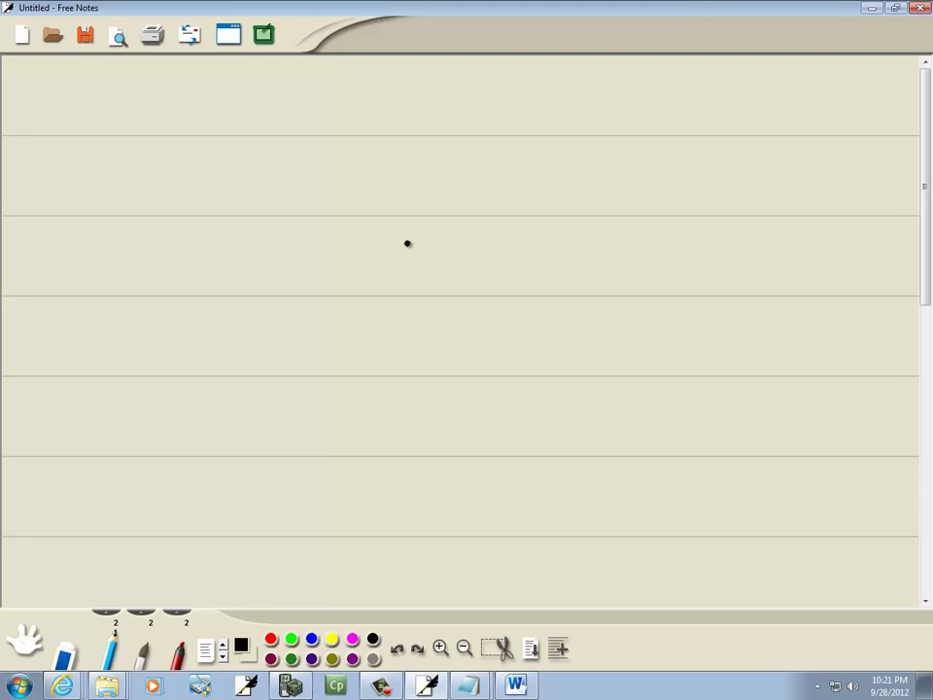
mouse_move(54, 128)
mouse_down()
mouse_move(48, 133)
mouse_move(54, 119)
mouse_up()
click(78, 136)
key(alt+Tab)
key(alt+Tab)
drag(164, 124, 230, 139)
mouse_move(381, 135)
mouse_down()
mouse_move(419, 127)
mouse_move(426, 107)
mouse_move(400, 141)
mouse_move(439, 139)
mouse_up()
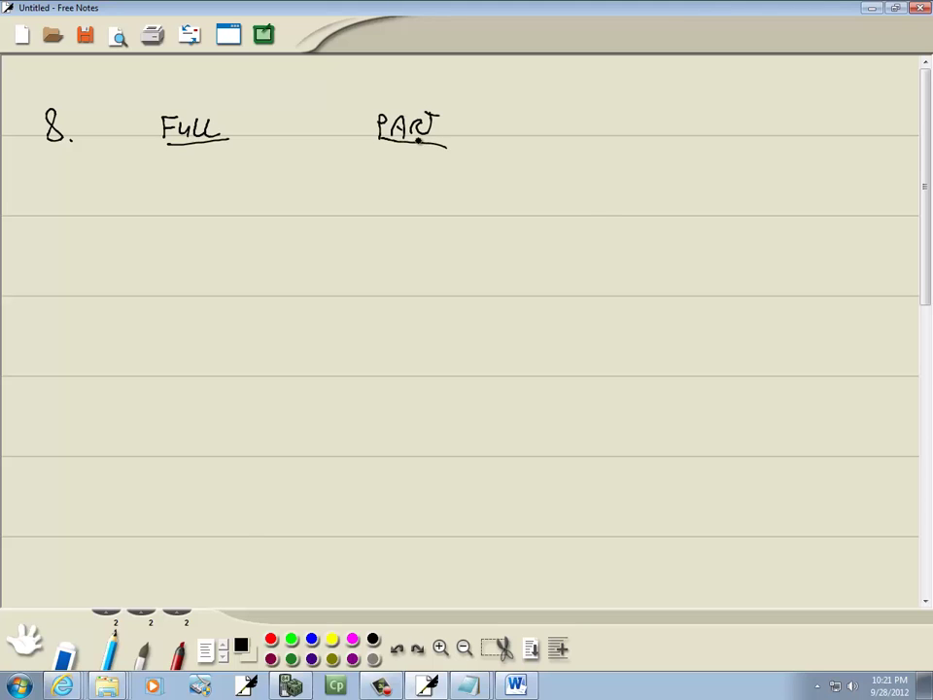
key(alt+Tab)
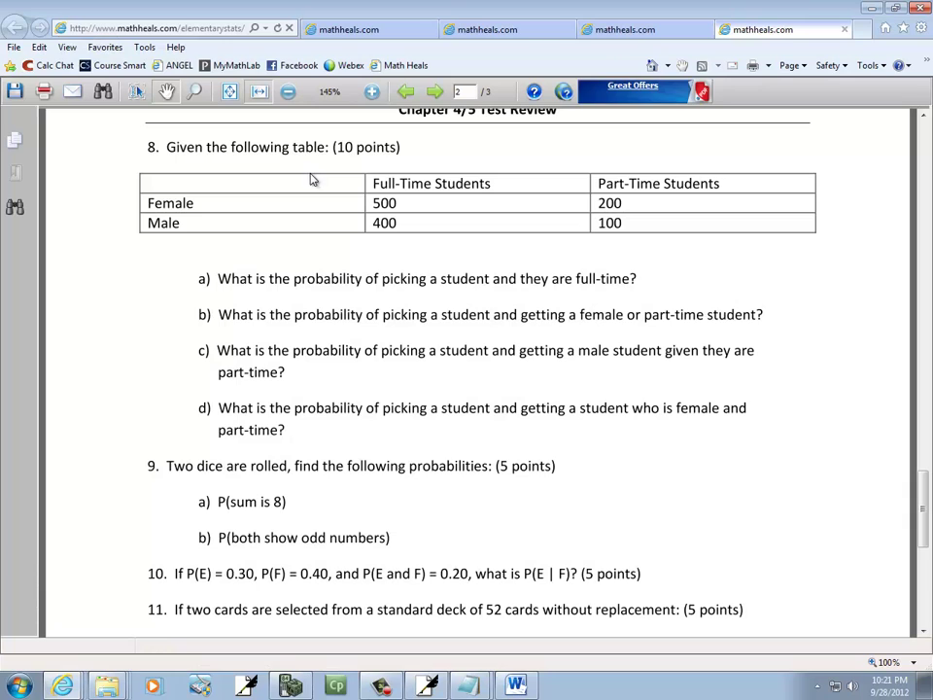
key(alt+Tab)
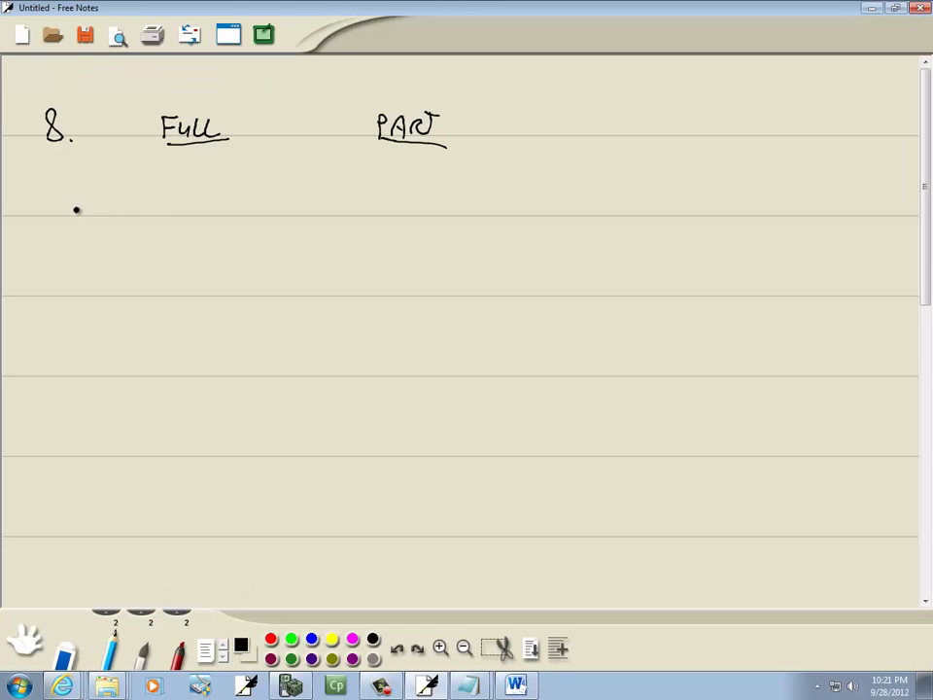
Add the FEMALES and MALES row labels with full-time counts 500 and 400.
mouse_move(76, 209)
mouse_down()
mouse_move(81, 193)
mouse_move(143, 208)
mouse_up()
drag(78, 256, 137, 263)
key(alt+Tab)
key(alt+Tab)
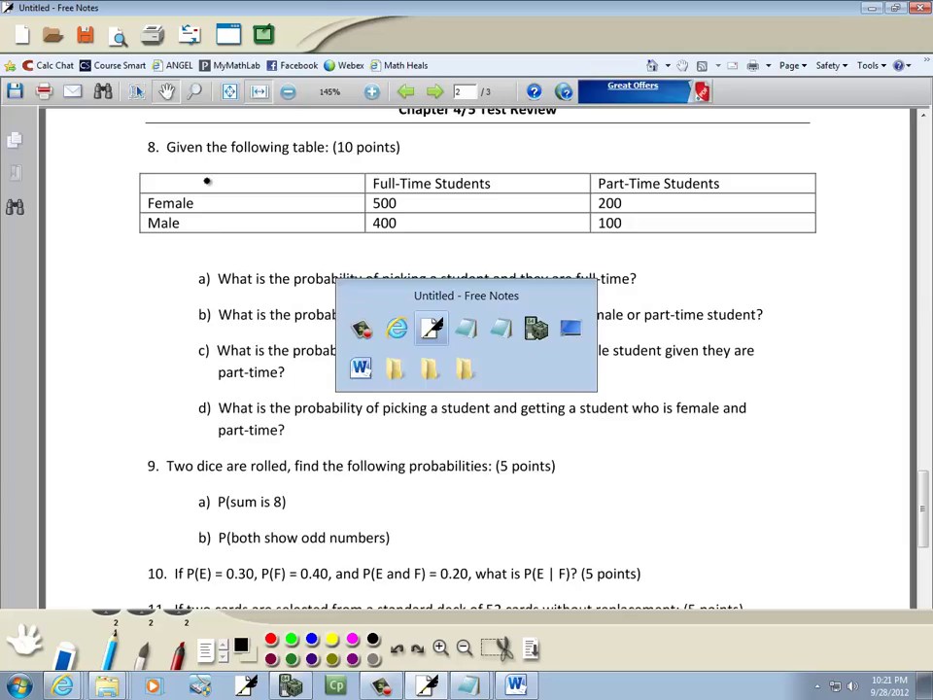
mouse_move(200, 191)
mouse_down()
mouse_move(194, 208)
mouse_move(228, 205)
mouse_up()
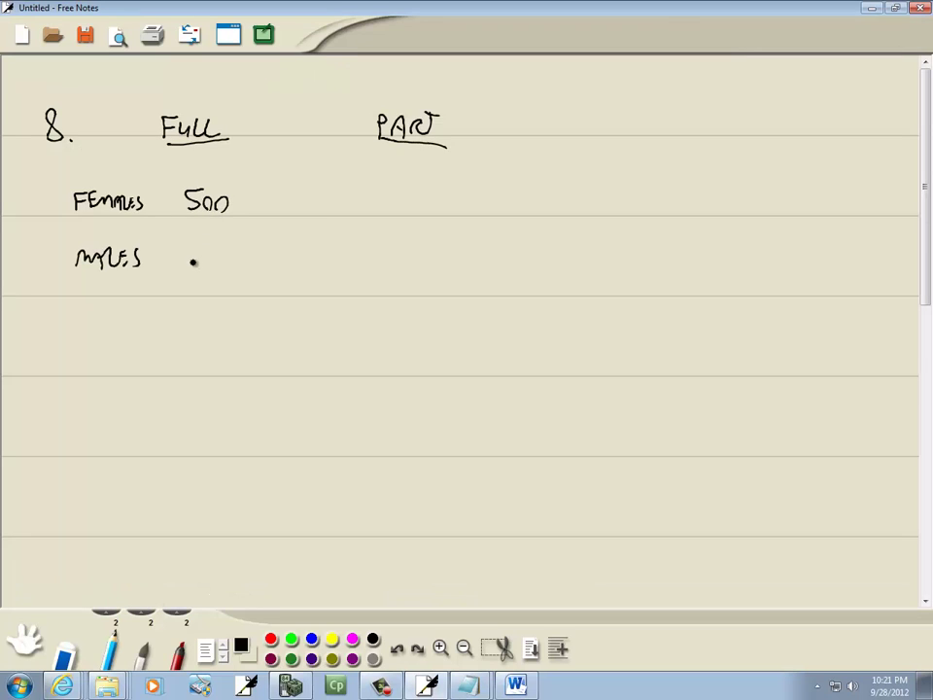
drag(189, 252, 227, 263)
Fill in part-time counts 200 and 100 and underline both columns for summing.
key(alt+Tab)
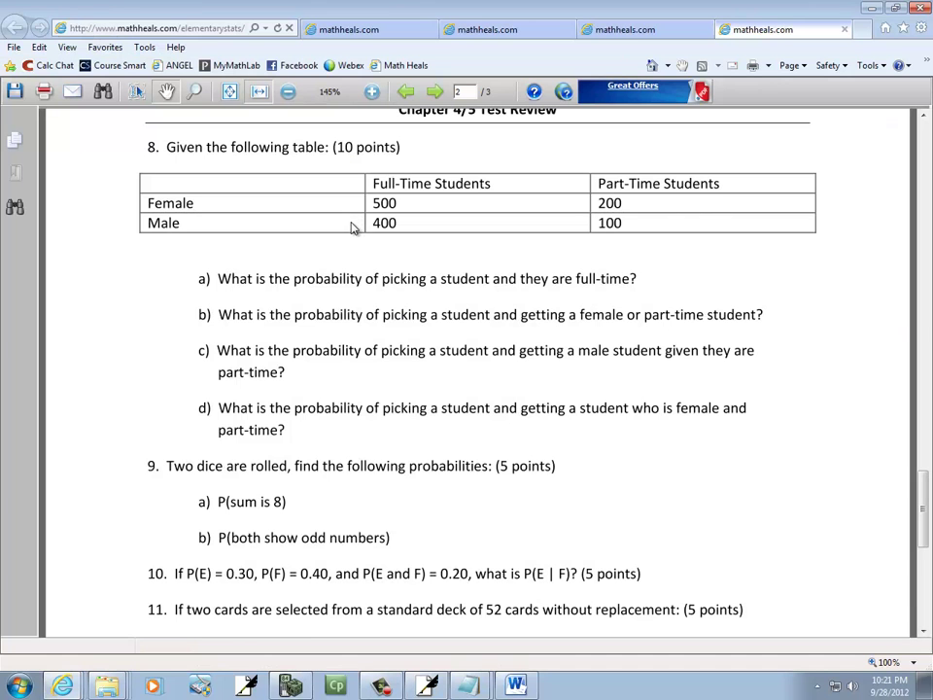
key(alt+Tab)
mouse_move(375, 196)
mouse_down()
mouse_move(393, 208)
mouse_move(406, 198)
mouse_move(420, 204)
mouse_up()
drag(387, 252, 388, 269)
mouse_move(393, 269)
mouse_down()
mouse_move(403, 257)
mouse_move(408, 266)
mouse_up()
drag(409, 266, 420, 256)
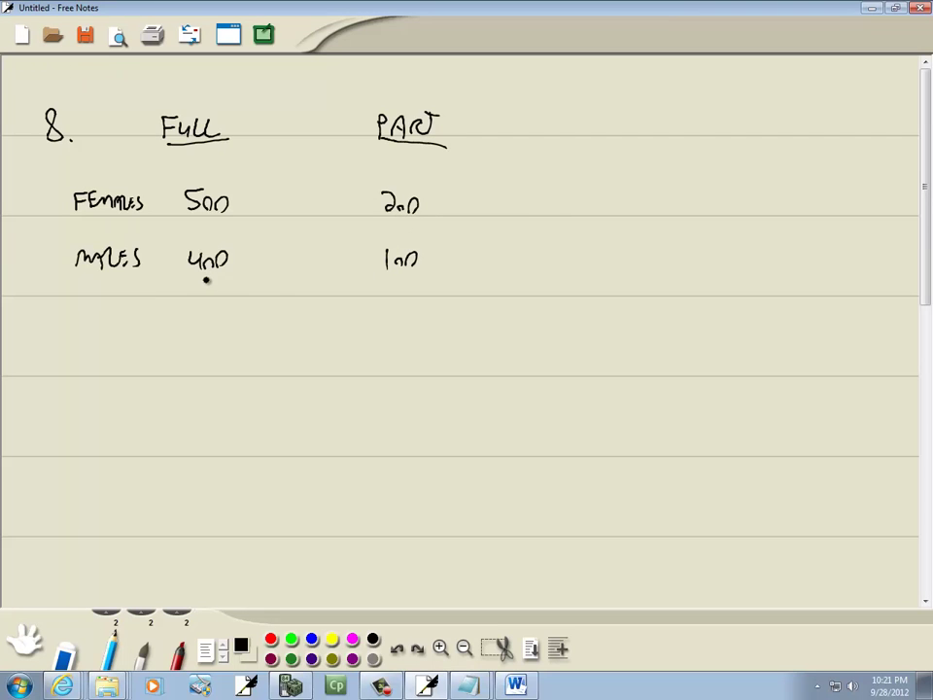
mouse_move(180, 281)
mouse_down()
mouse_move(227, 278)
mouse_move(225, 289)
mouse_up()
mouse_move(384, 279)
mouse_down()
mouse_move(419, 278)
mouse_move(420, 289)
mouse_up()
Write an underlined TOTALS heading, sums 900, 300, 700, 500, and a boxed 1200, then label a).
mouse_move(523, 123)
mouse_down()
mouse_move(592, 126)
mouse_move(583, 134)
mouse_up()
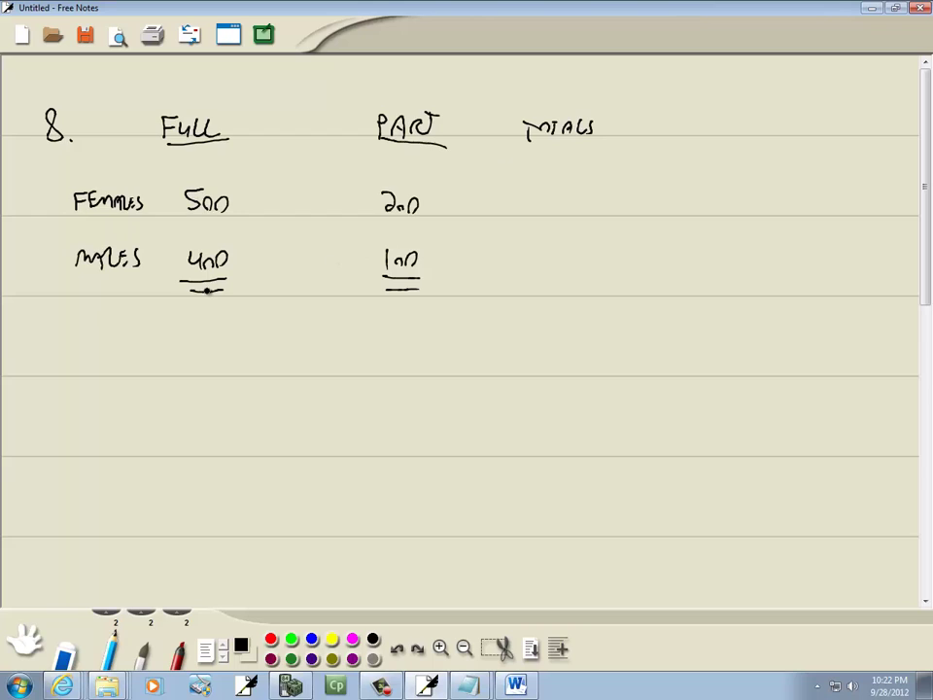
mouse_move(195, 320)
mouse_down()
mouse_move(193, 338)
mouse_move(231, 326)
mouse_up()
mouse_move(386, 325)
mouse_down()
mouse_move(387, 346)
mouse_move(421, 342)
mouse_up()
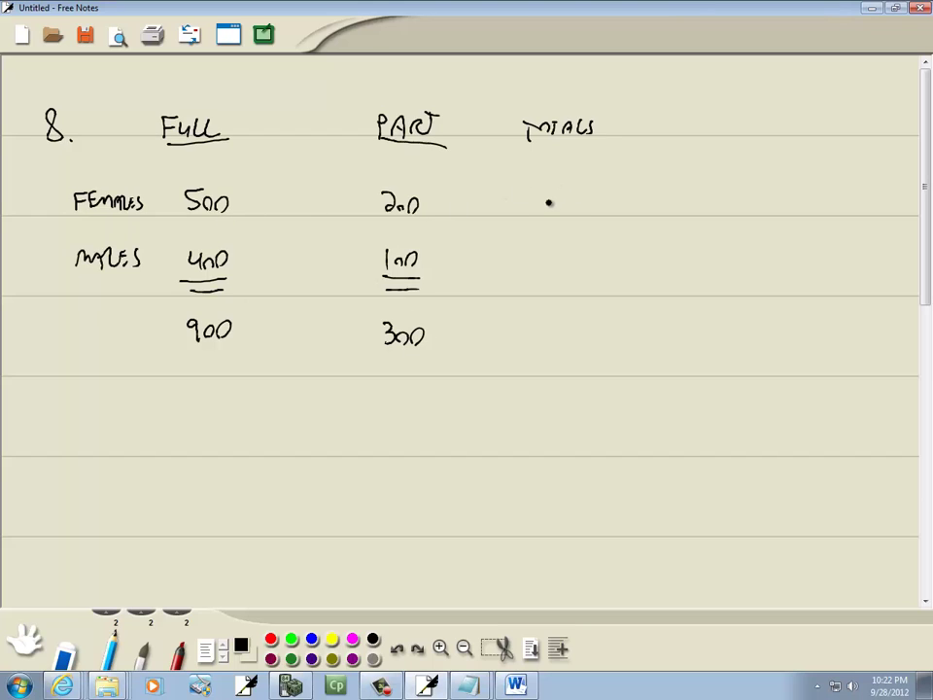
mouse_move(542, 197)
mouse_down()
mouse_move(551, 212)
mouse_move(590, 209)
mouse_up()
drag(525, 141, 596, 145)
mouse_move(558, 263)
mouse_down()
mouse_move(553, 279)
mouse_move(584, 274)
mouse_up()
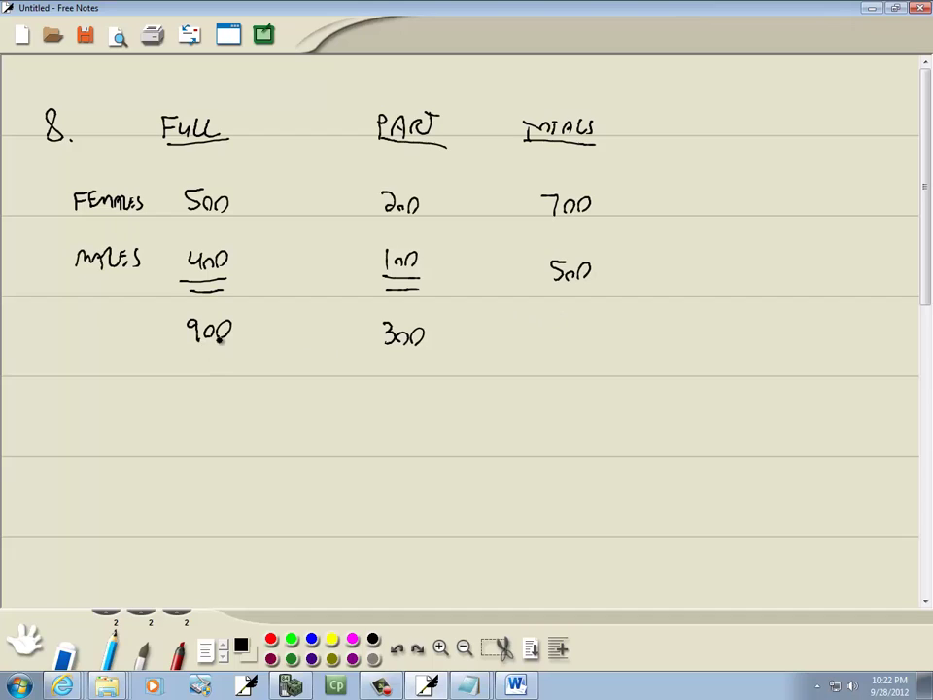
drag(550, 327, 550, 342)
mouse_move(556, 330)
mouse_down()
mouse_move(597, 331)
mouse_move(587, 311)
mouse_move(537, 311)
mouse_move(538, 366)
mouse_move(608, 362)
mouse_move(598, 311)
mouse_up()
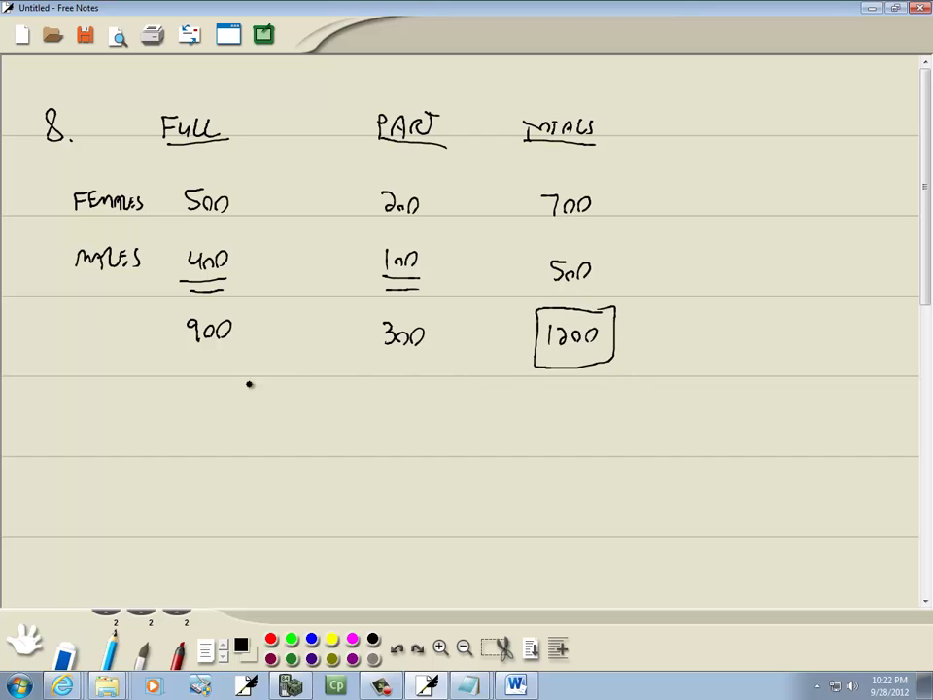
drag(161, 402, 174, 424)
Answer part a) as 900/1200 = 0.75 and label part b) below it.
key(alt+Tab)
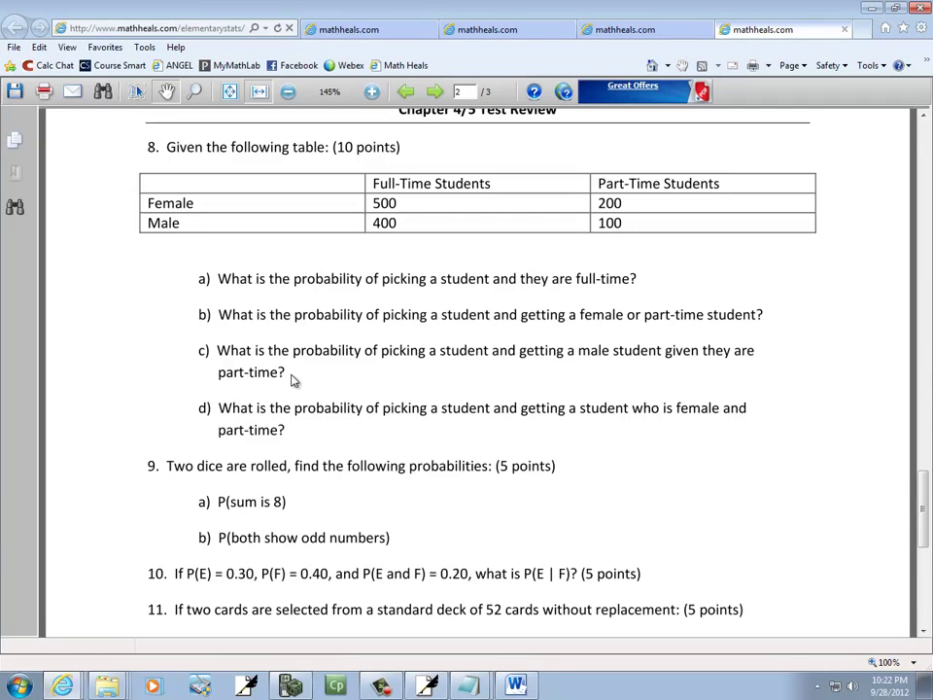
key(alt+Tab)
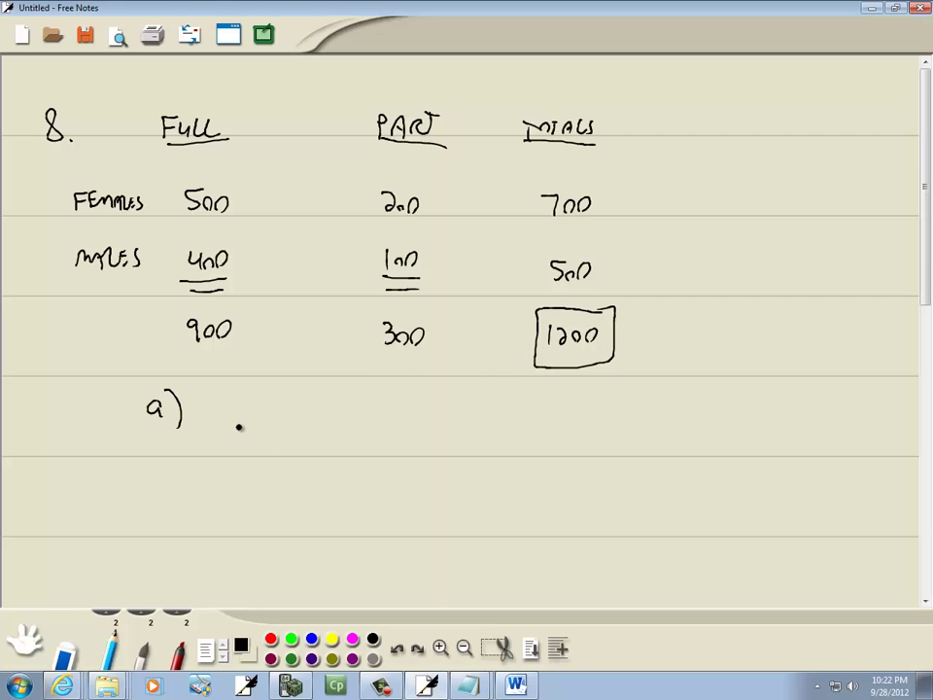
drag(225, 420, 300, 421)
drag(238, 433, 238, 447)
mouse_move(242, 435)
mouse_down()
mouse_move(256, 447)
mouse_move(261, 434)
mouse_move(276, 438)
mouse_up()
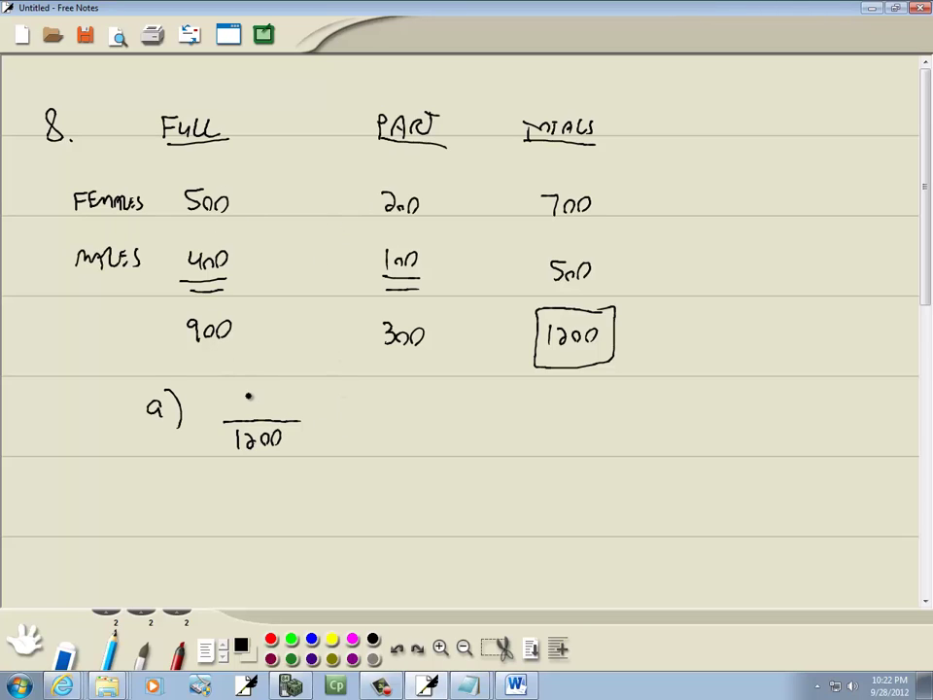
mouse_move(249, 395)
mouse_down()
mouse_move(251, 413)
mouse_move(283, 413)
mouse_up()
drag(322, 418, 337, 418)
mouse_move(323, 426)
mouse_down()
mouse_move(345, 417)
mouse_move(375, 431)
mouse_up()
click(354, 430)
mouse_move(166, 464)
mouse_down()
mouse_move(169, 491)
mouse_move(185, 504)
mouse_up()
Start part b) with the fraction 700/1200 and a second denominator 1200.
key(alt+Tab)
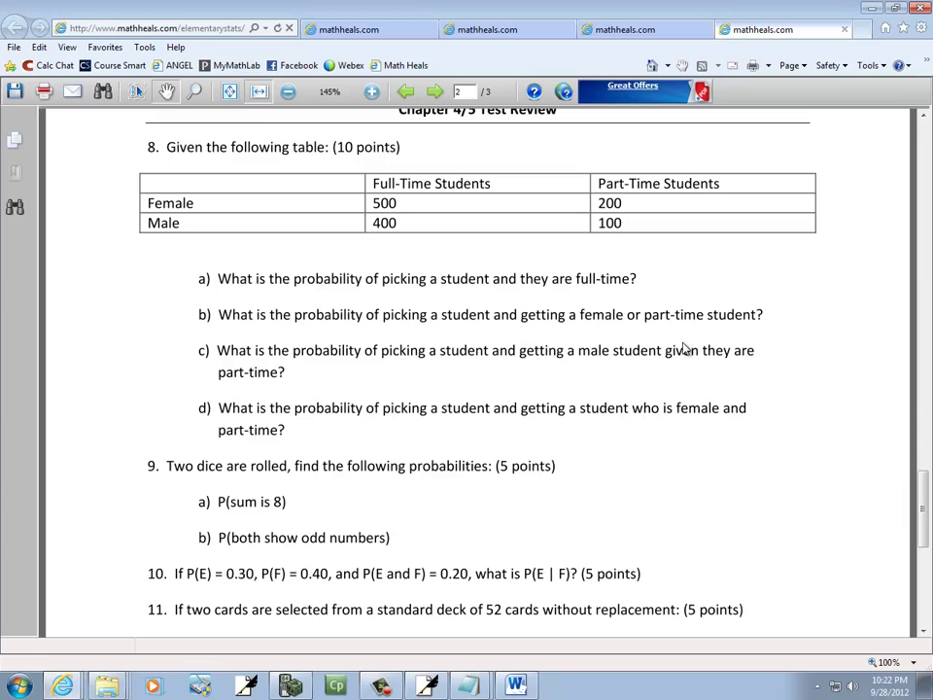
key(alt+Tab)
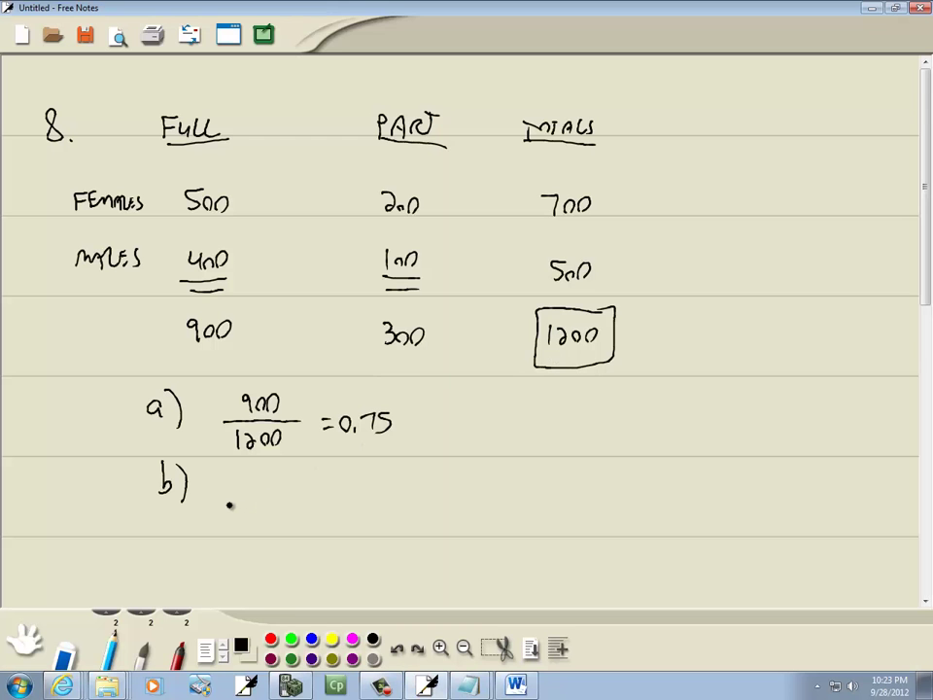
mouse_move(225, 498)
mouse_down()
mouse_move(283, 495)
mouse_move(317, 507)
mouse_move(328, 496)
mouse_move(415, 493)
mouse_up()
key(alt+Tab)
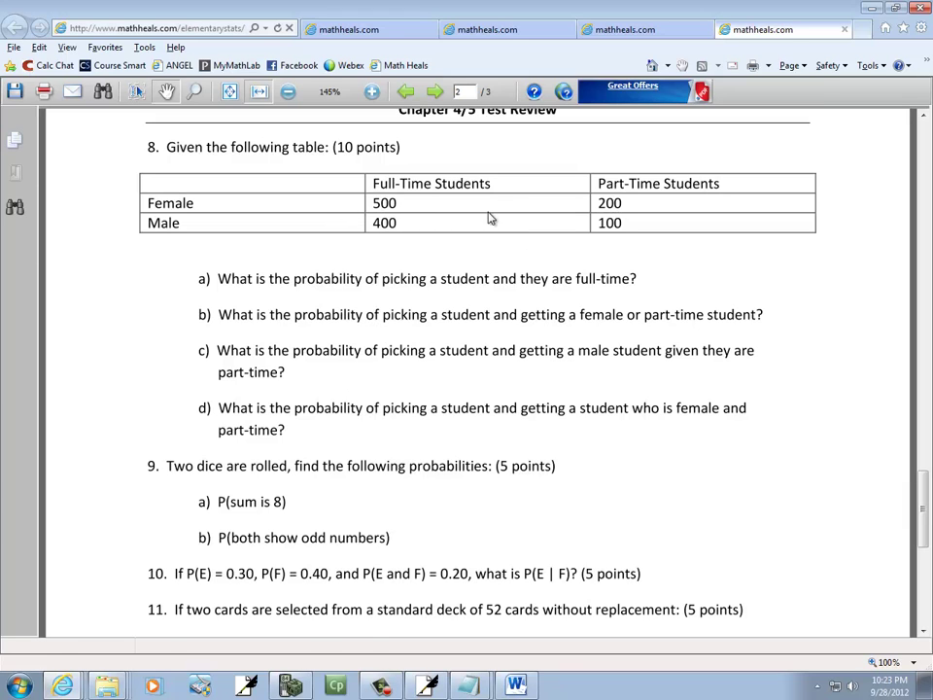
key(alt+Tab)
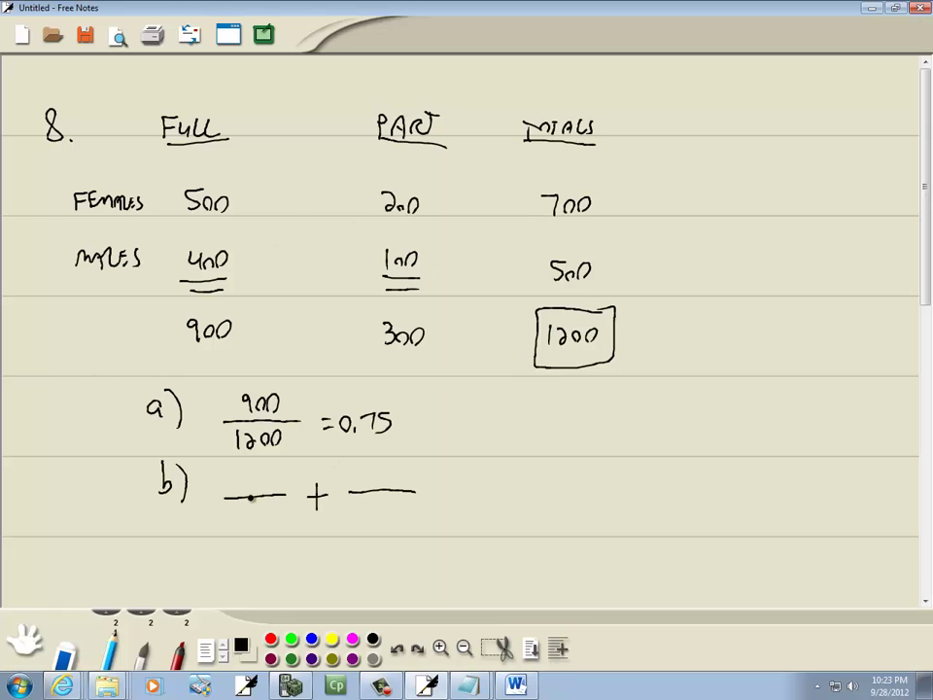
drag(235, 477, 273, 482)
drag(240, 517, 273, 516)
mouse_move(355, 506)
mouse_down()
mouse_move(358, 518)
mouse_move(395, 511)
mouse_up()
Add numerator 300, circle the Females values in red, then subtract 200/1200 in black.
key(alt+Tab)
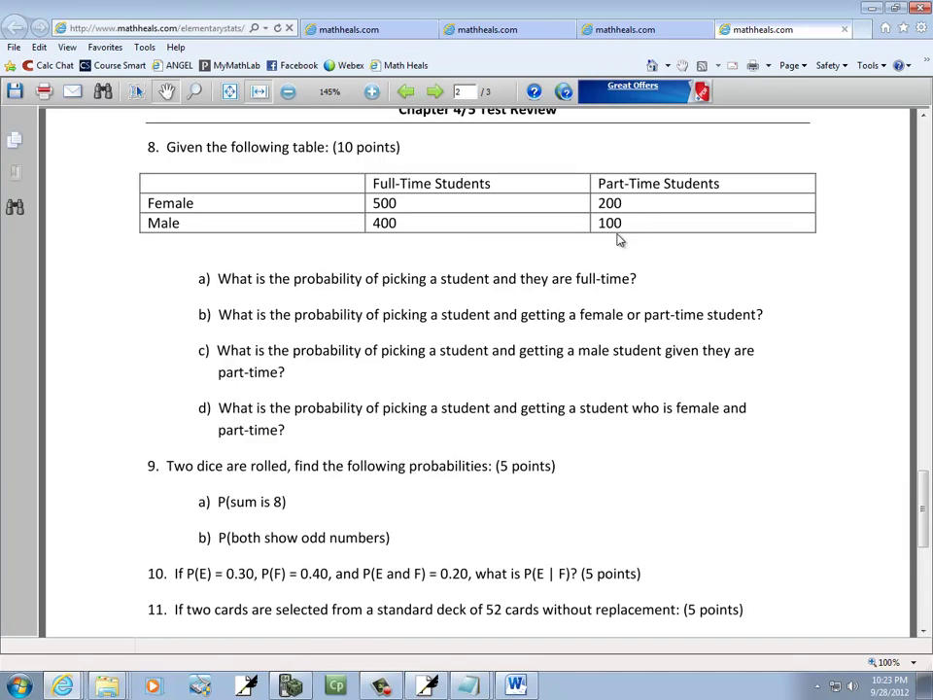
key(alt+Tab)
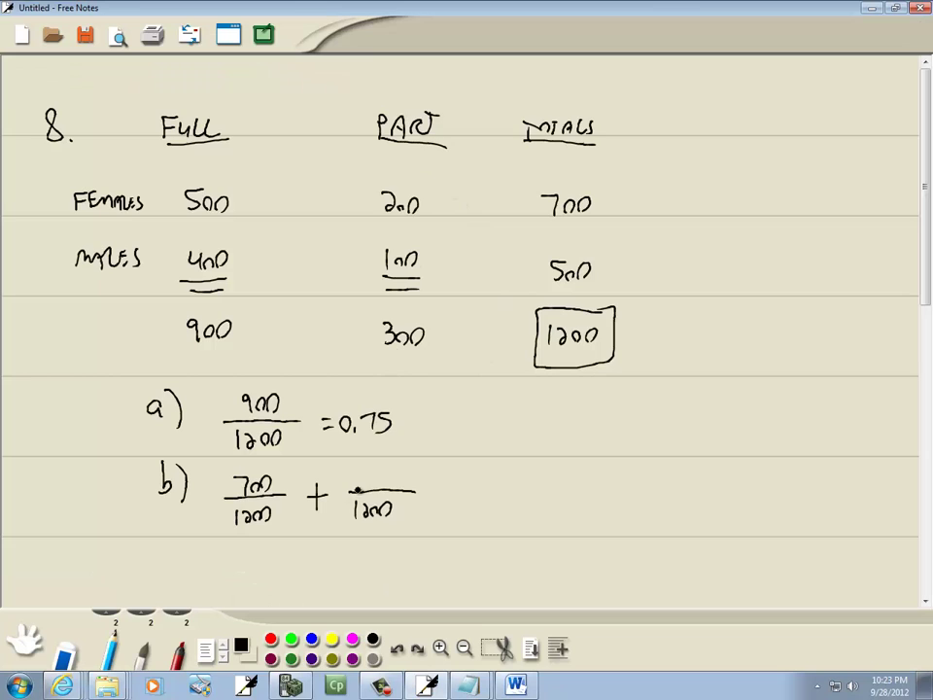
mouse_move(360, 476)
mouse_down()
mouse_move(370, 486)
mouse_move(390, 481)
mouse_move(454, 495)
mouse_up()
click(270, 639)
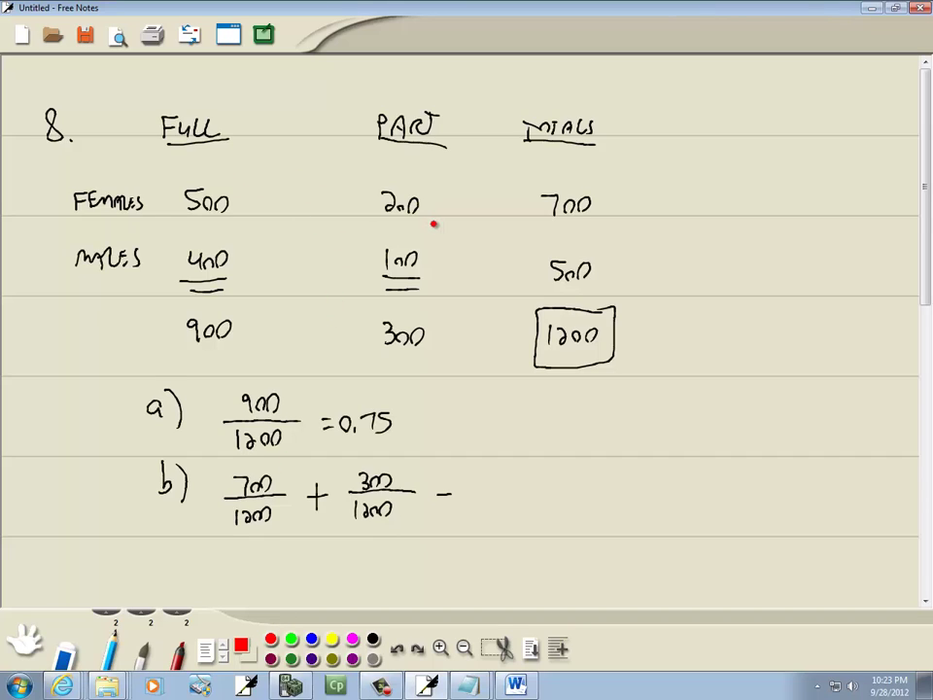
mouse_move(433, 224)
mouse_down()
mouse_move(249, 234)
mouse_move(191, 227)
mouse_move(167, 206)
mouse_move(176, 181)
mouse_move(202, 168)
mouse_move(317, 162)
mouse_move(424, 188)
mouse_move(437, 223)
mouse_up()
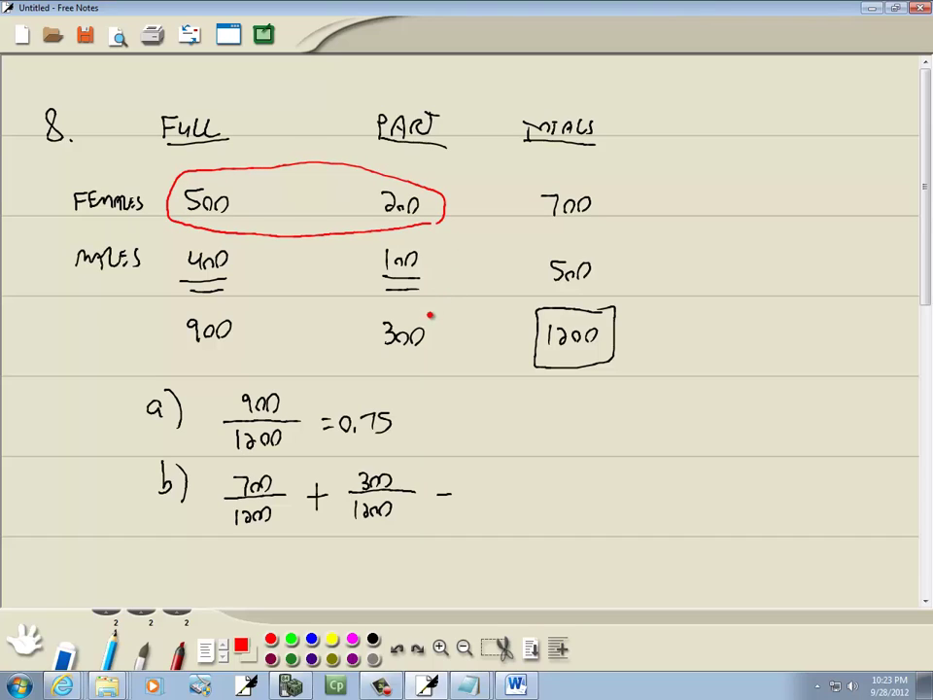
mouse_move(434, 306)
mouse_down()
mouse_move(378, 307)
mouse_move(361, 294)
mouse_move(374, 173)
mouse_move(441, 176)
mouse_move(446, 298)
mouse_up()
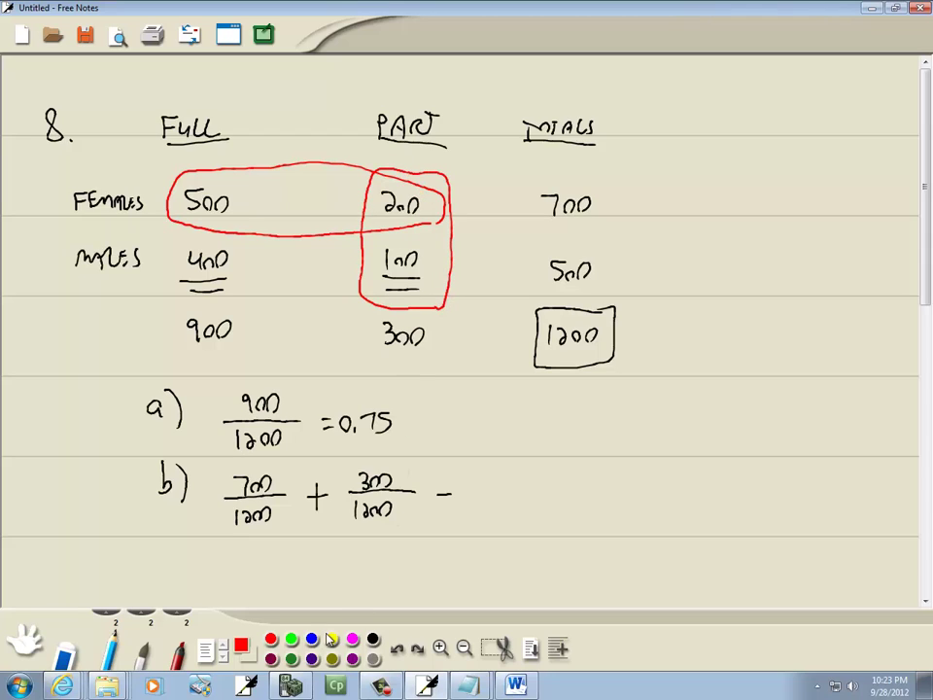
click(373, 637)
mouse_move(471, 479)
mouse_down()
mouse_move(483, 497)
mouse_move(509, 486)
mouse_move(489, 522)
mouse_move(515, 522)
mouse_up()
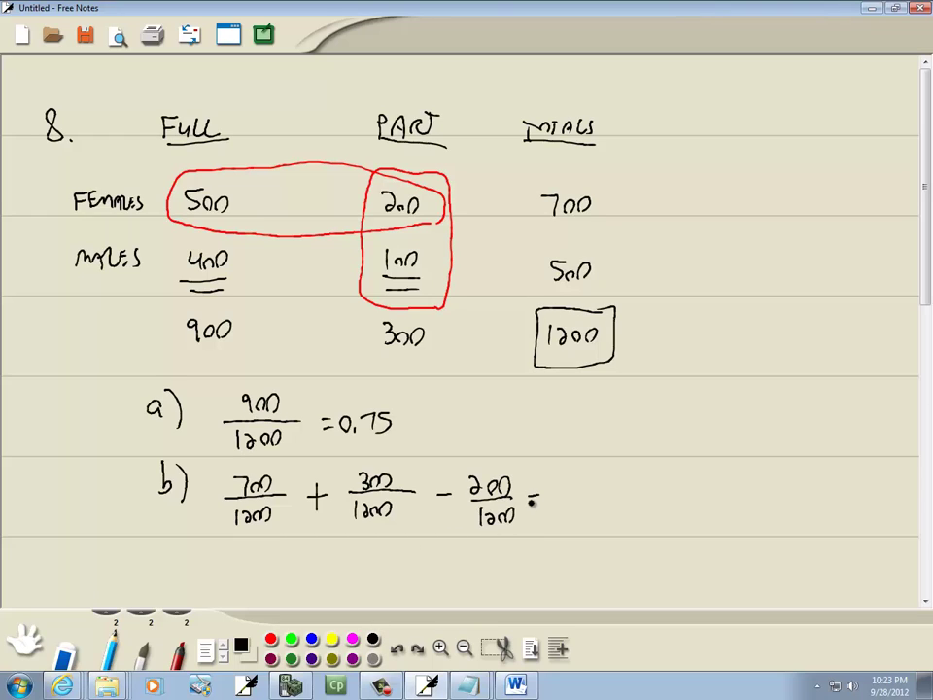
Erase the red outlines, write the part b) result .6667, and label part c).
click(64, 652)
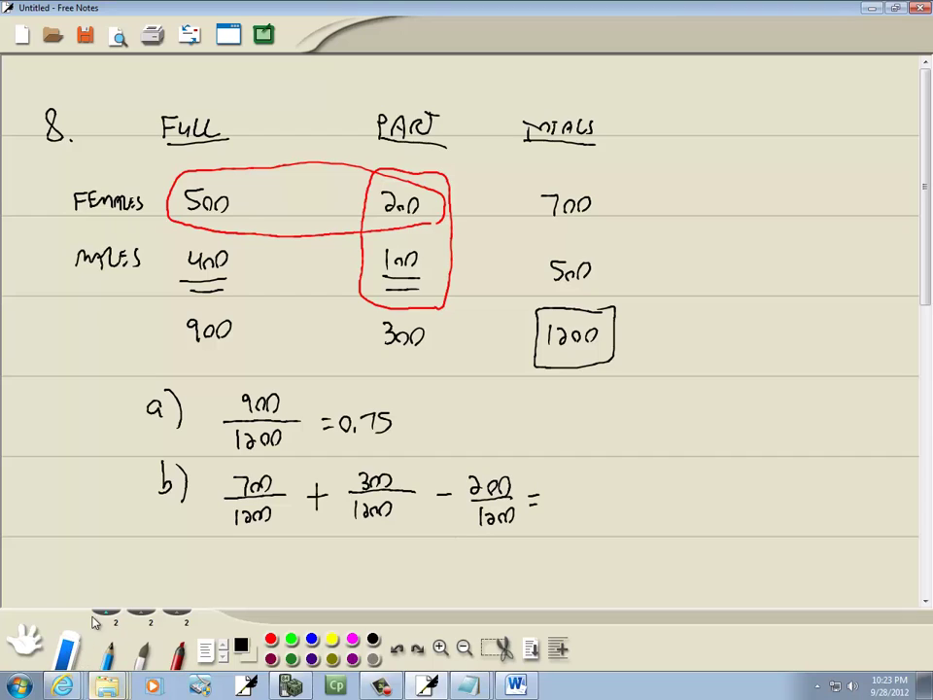
click(342, 169)
click(449, 245)
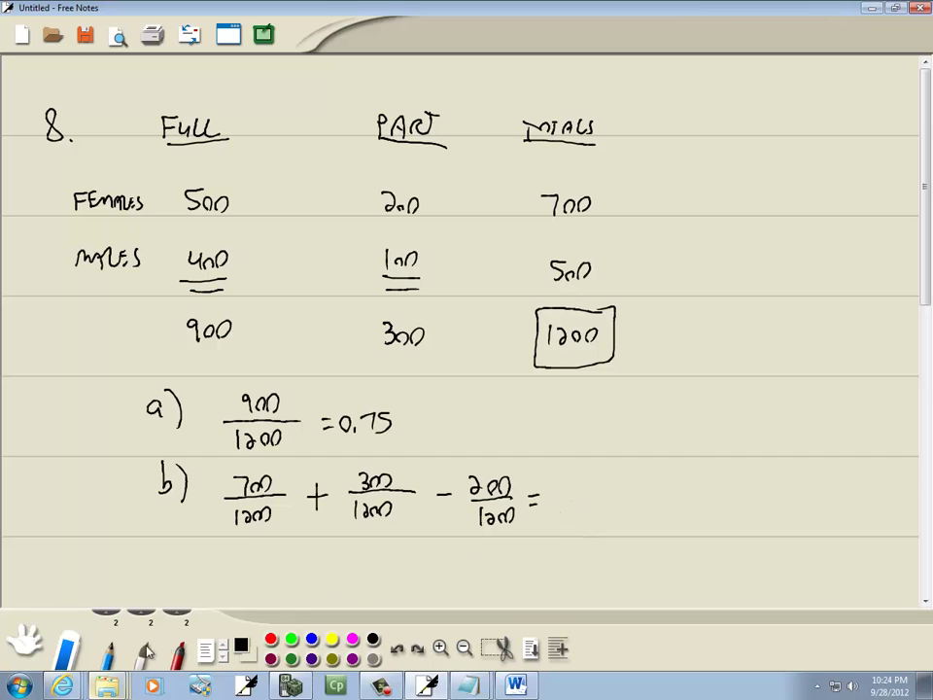
click(114, 655)
click(569, 503)
mouse_move(588, 491)
mouse_down()
mouse_move(586, 508)
mouse_move(635, 508)
mouse_up()
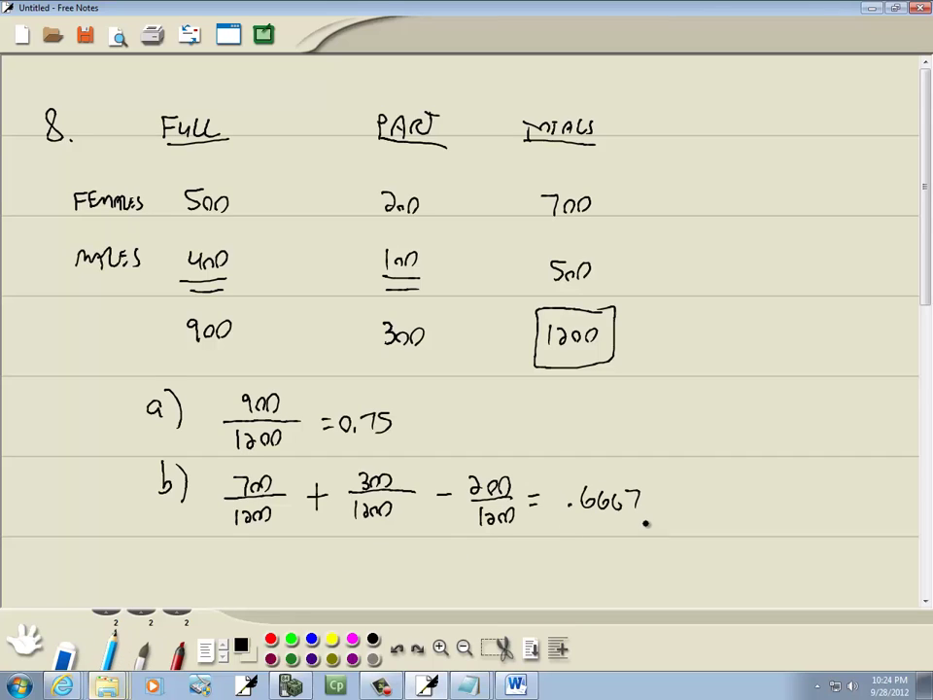
drag(185, 554, 183, 569)
drag(197, 547, 199, 574)
Answer part c) as 100/300 = .3333, then scroll down and label part d).
key(alt+Tab)
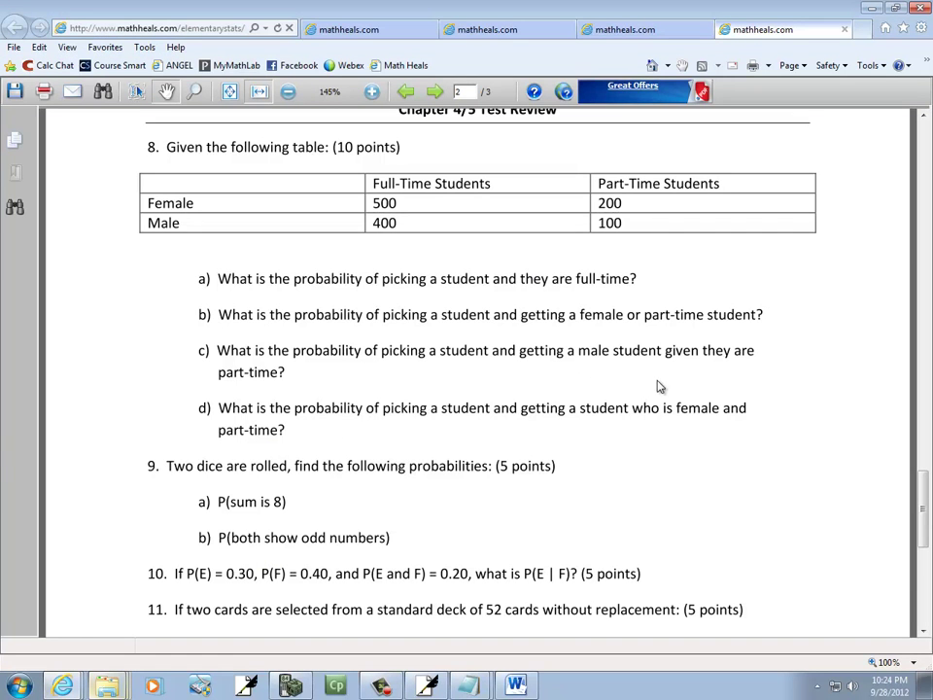
key(alt+Tab)
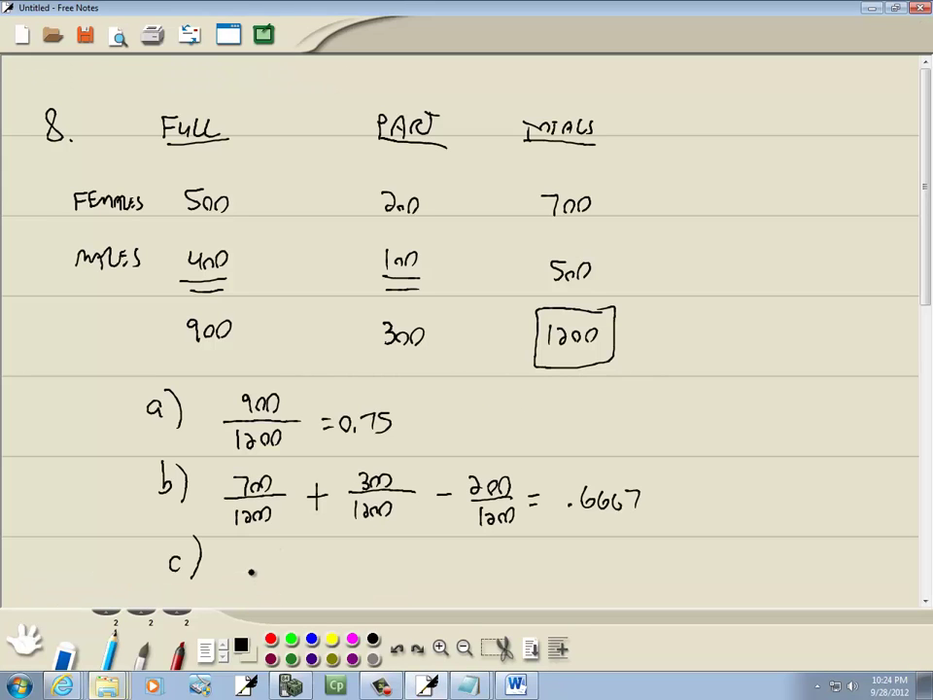
drag(244, 571, 314, 569)
mouse_move(255, 575)
mouse_down()
mouse_move(261, 589)
mouse_move(293, 584)
mouse_up()
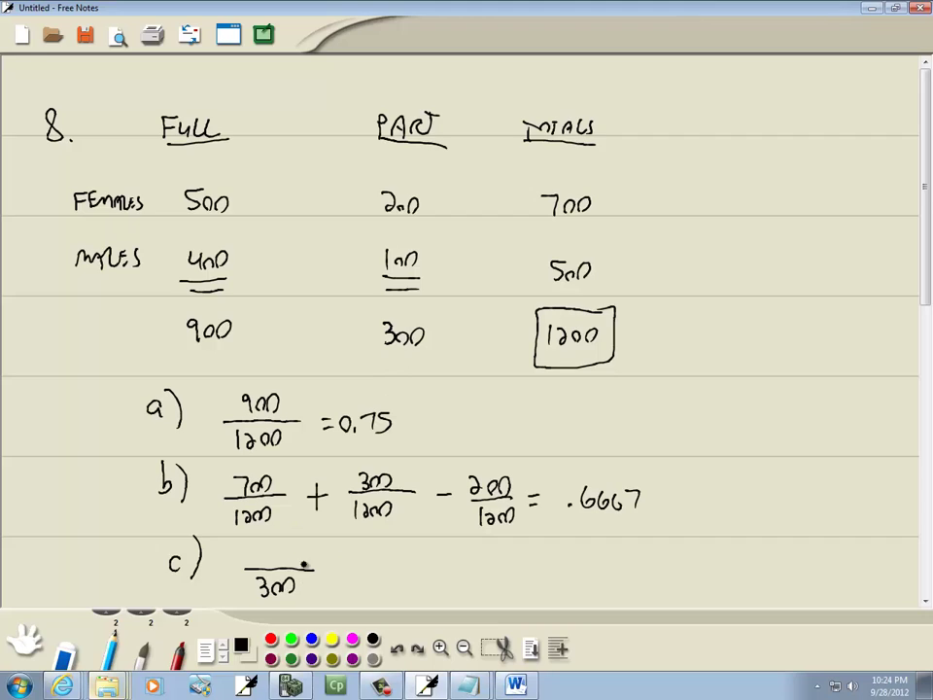
key(alt+Tab)
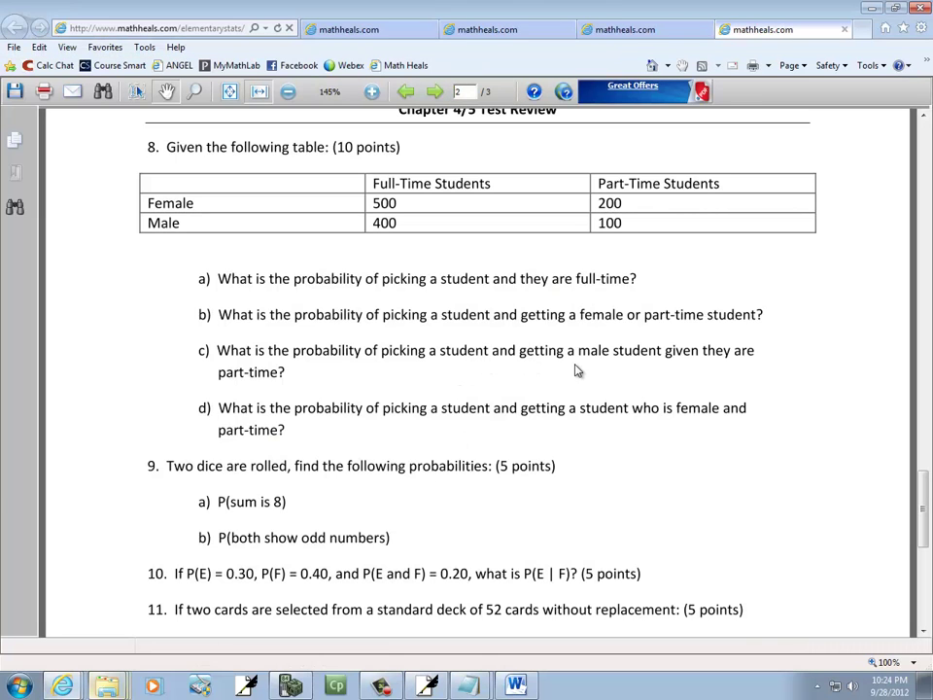
key(alt+Tab)
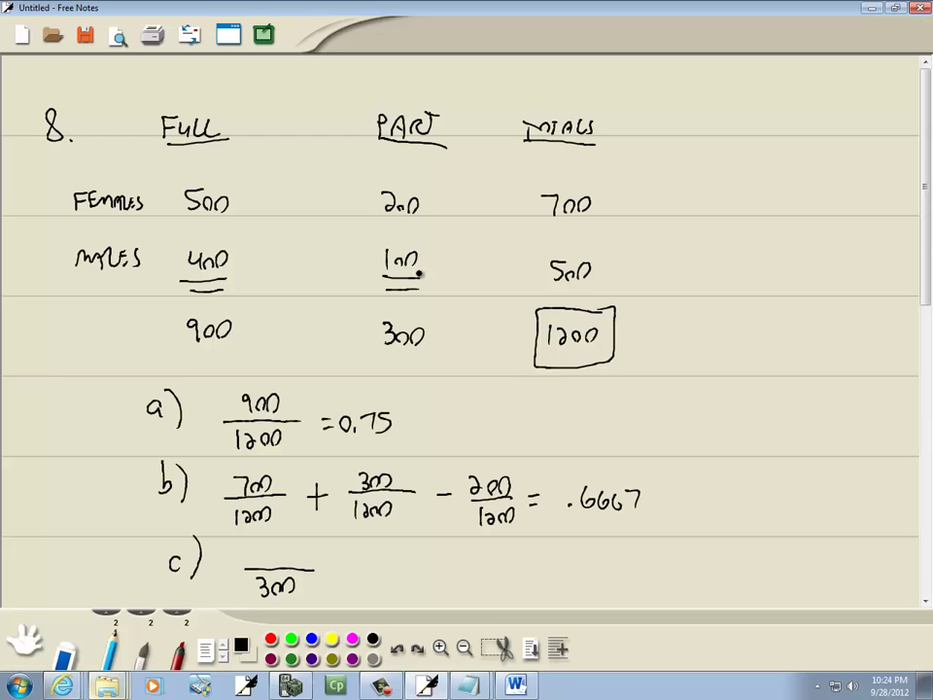
mouse_move(264, 550)
mouse_down()
mouse_move(265, 567)
mouse_move(296, 556)
mouse_up()
mouse_move(342, 564)
mouse_down()
mouse_move(357, 564)
mouse_move(357, 576)
mouse_move(443, 581)
mouse_up()
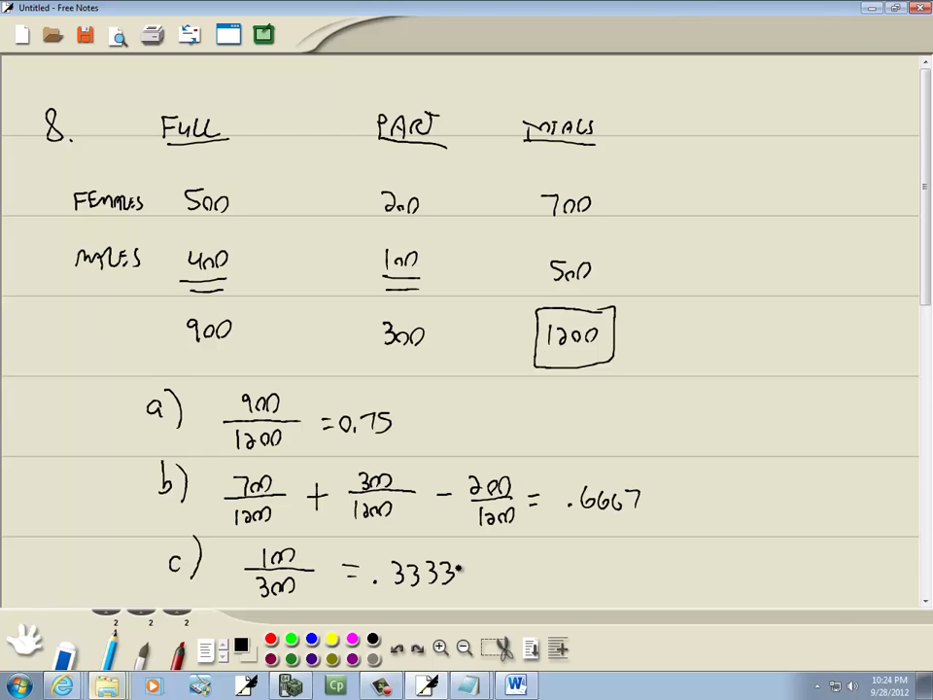
scroll(256, 576, down, 3)
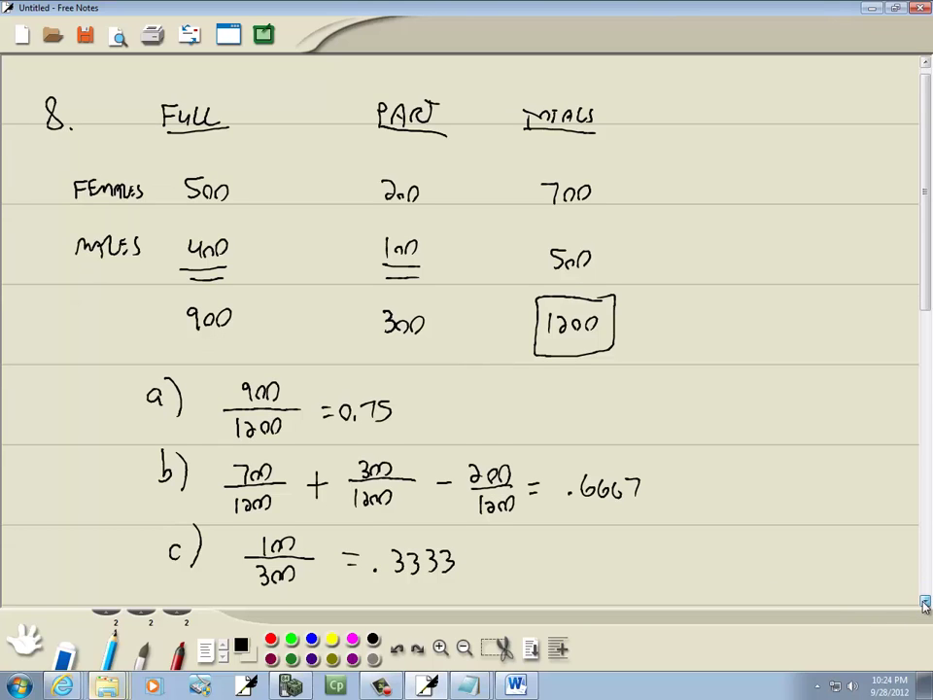
drag(173, 552, 172, 567)
mouse_move(178, 537)
mouse_down()
mouse_move(178, 569)
mouse_move(191, 572)
mouse_up()
Draw the part d) fraction bar with denominator 1200.
key(alt+Tab)
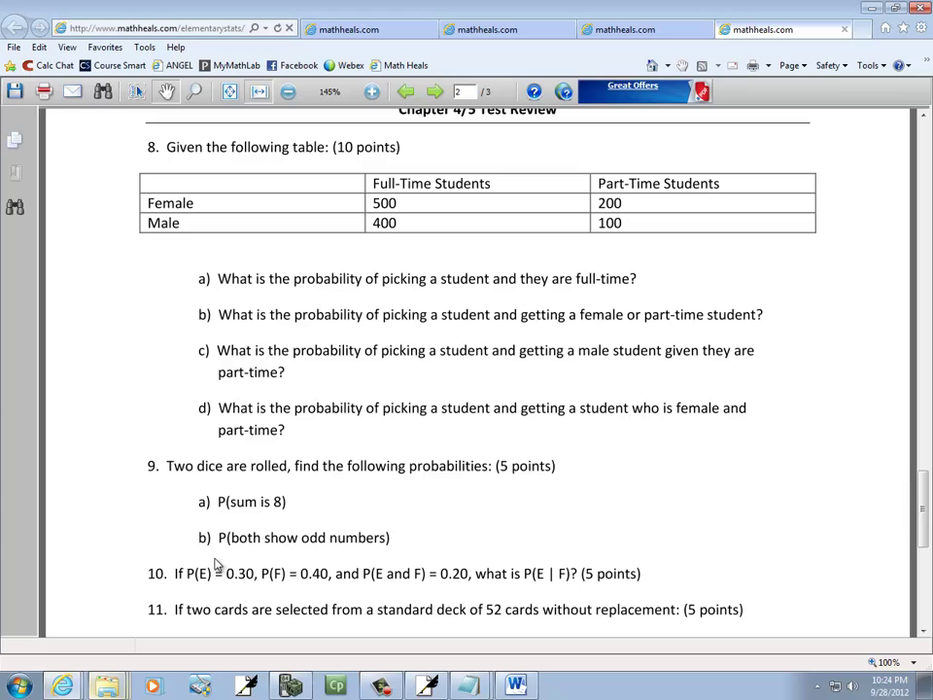
key(alt+Tab)
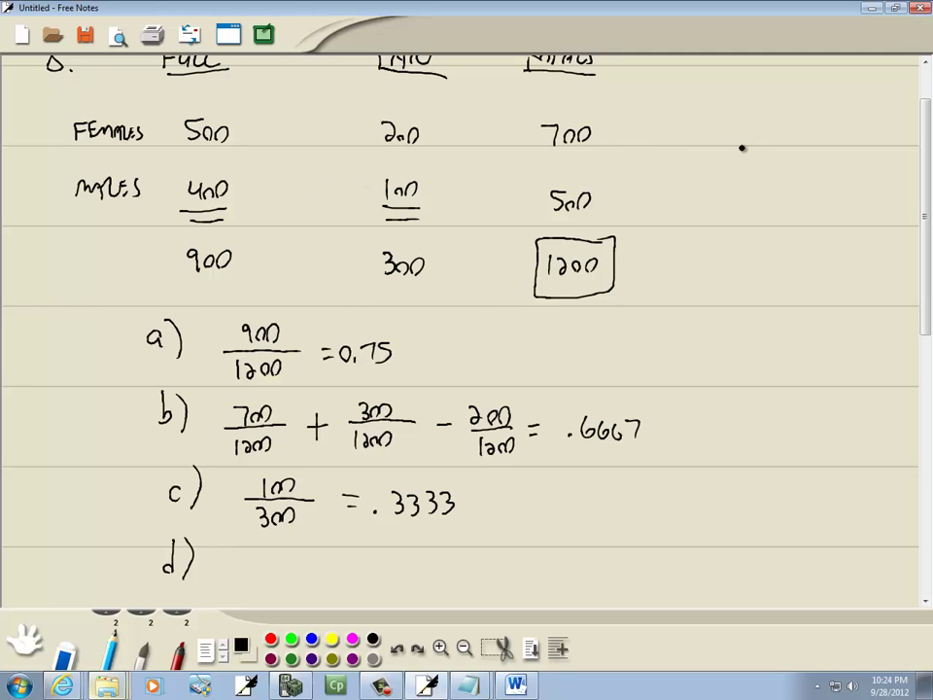
mouse_move(255, 571)
mouse_down()
mouse_move(304, 571)
mouse_move(258, 598)
mouse_move(273, 598)
mouse_up()
drag(278, 589, 282, 595)
drag(285, 589, 290, 595)
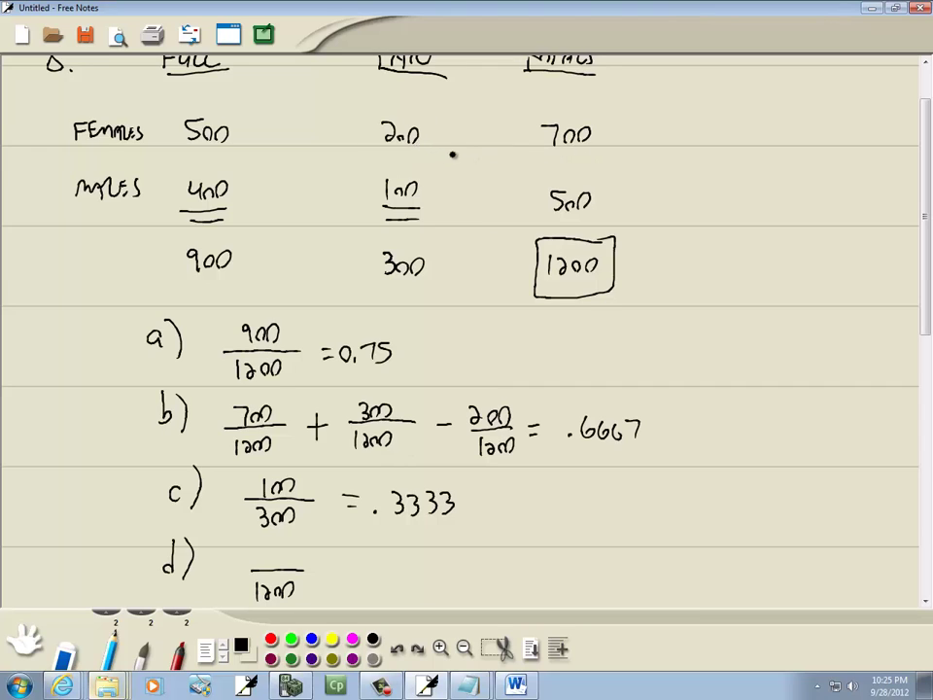
Replace the black ellipse with red circles around the Females row and PART column.
mouse_move(452, 154)
mouse_down()
mouse_move(258, 165)
mouse_move(181, 151)
mouse_move(197, 108)
mouse_move(414, 108)
mouse_move(462, 169)
mouse_up()
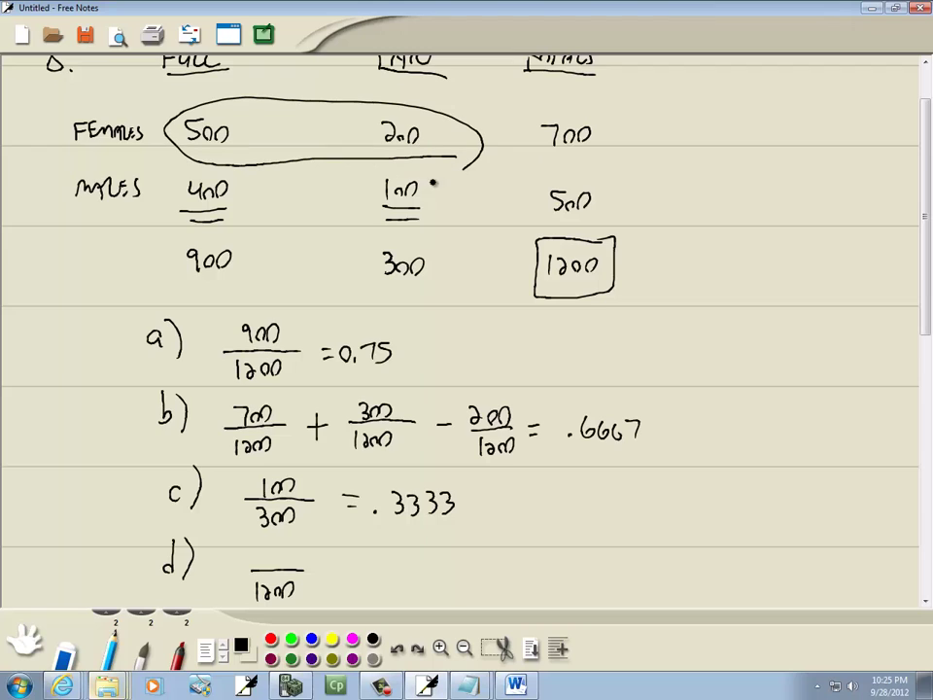
click(64, 649)
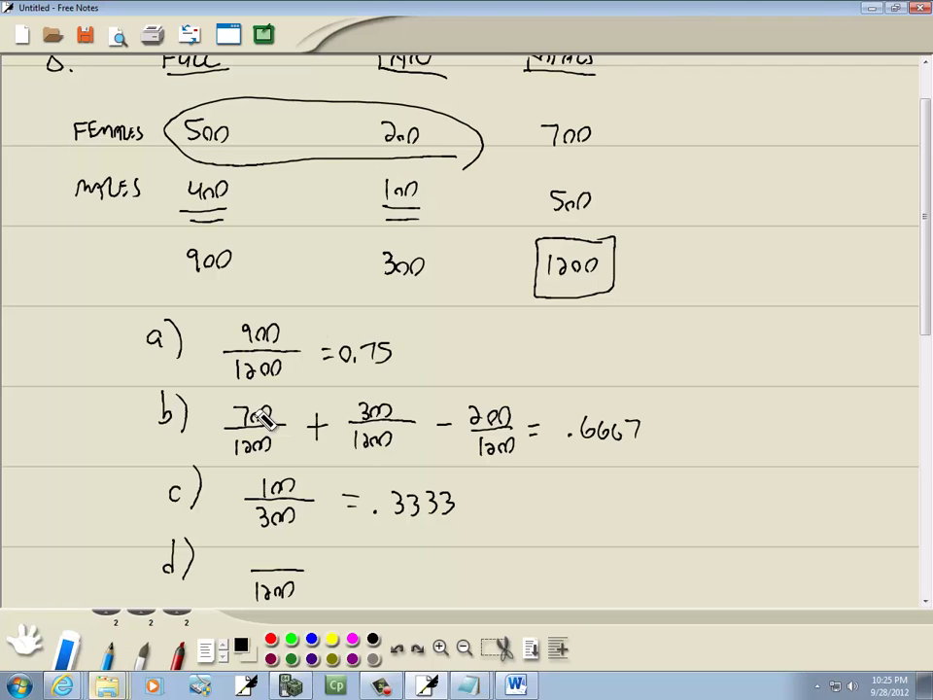
click(469, 164)
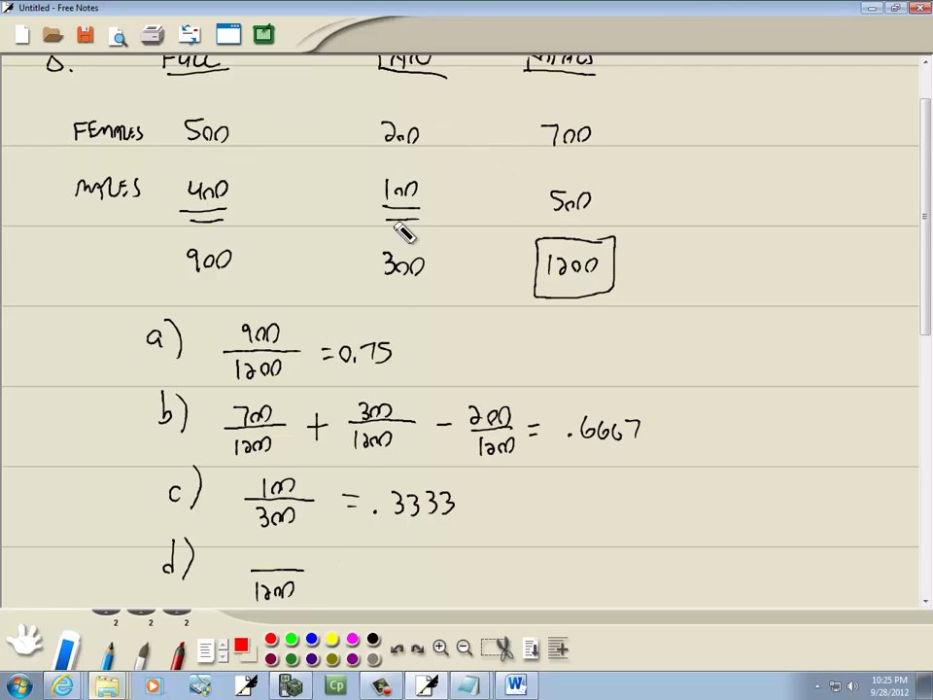
click(113, 656)
mouse_move(434, 152)
mouse_down()
mouse_move(249, 162)
mouse_move(204, 155)
mouse_move(175, 136)
mouse_move(201, 101)
mouse_move(349, 100)
mouse_move(445, 146)
mouse_up()
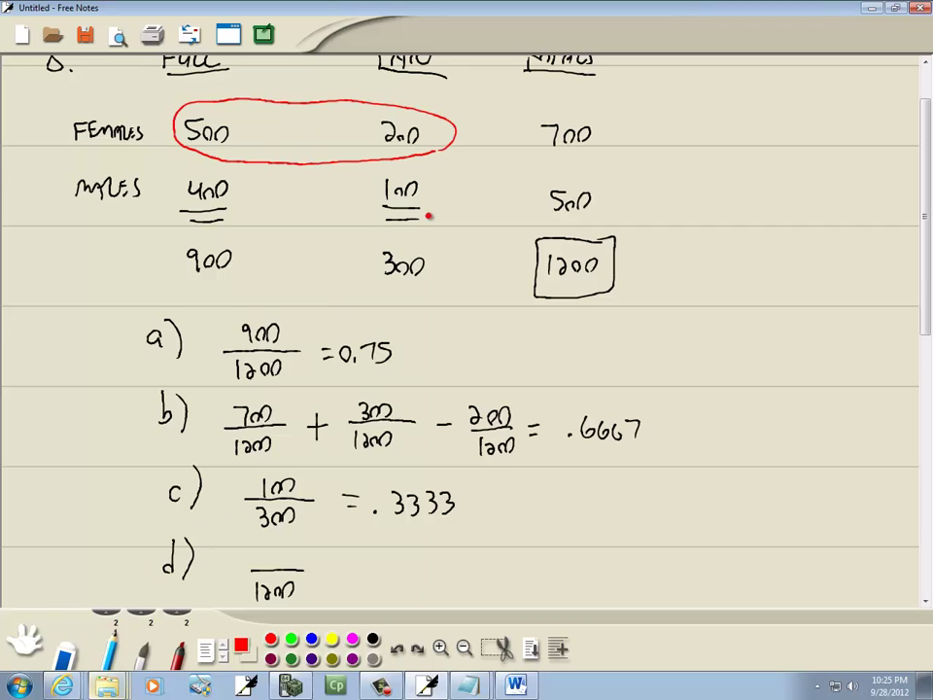
mouse_move(425, 234)
mouse_down()
mouse_move(392, 235)
mouse_move(359, 206)
mouse_move(366, 139)
mouse_move(381, 108)
mouse_move(446, 123)
mouse_move(453, 192)
mouse_move(442, 246)
mouse_up()
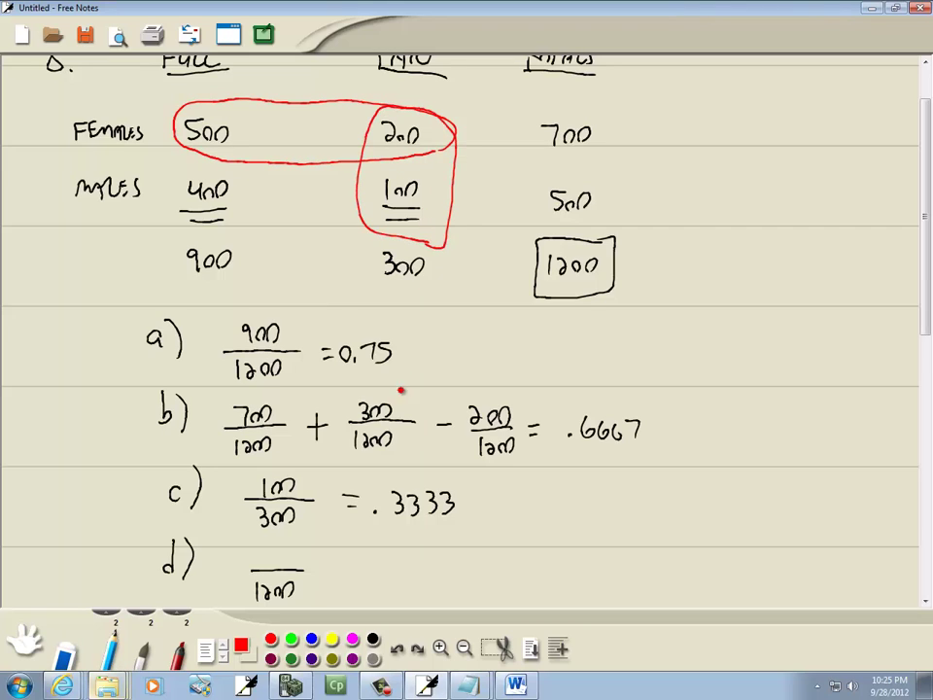
click(373, 639)
Complete part d) with numerator 200 and the result .1667.
mouse_move(255, 557)
mouse_down()
mouse_move(270, 570)
mouse_move(291, 557)
mouse_up()
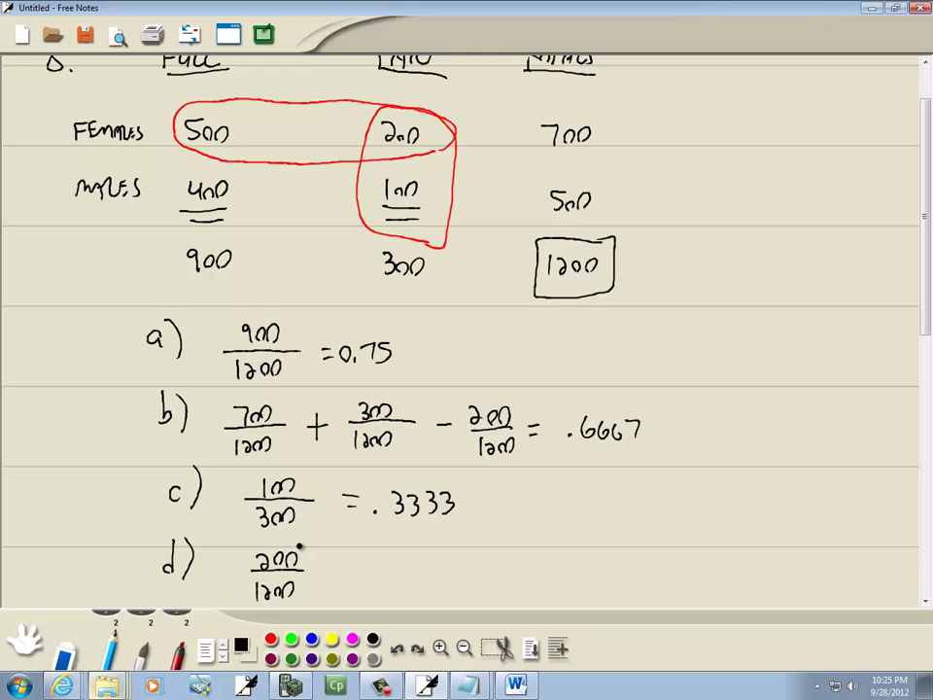
drag(323, 575, 368, 586)
click(354, 583)
drag(384, 571, 383, 579)
drag(396, 571, 416, 586)
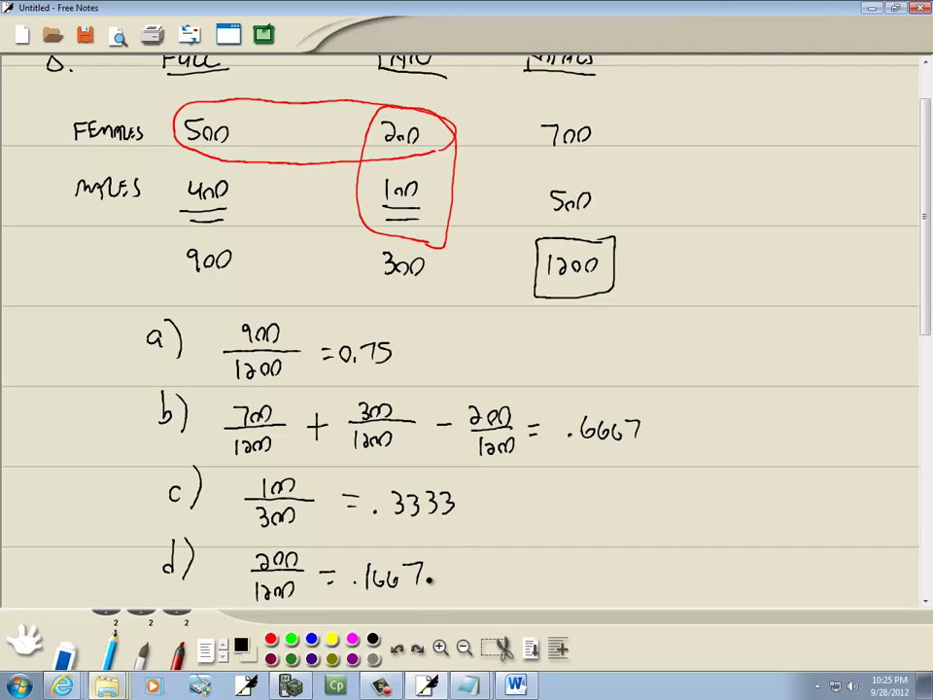
scroll(434, 389, up, 1)
scroll(433, 533, down, 1)
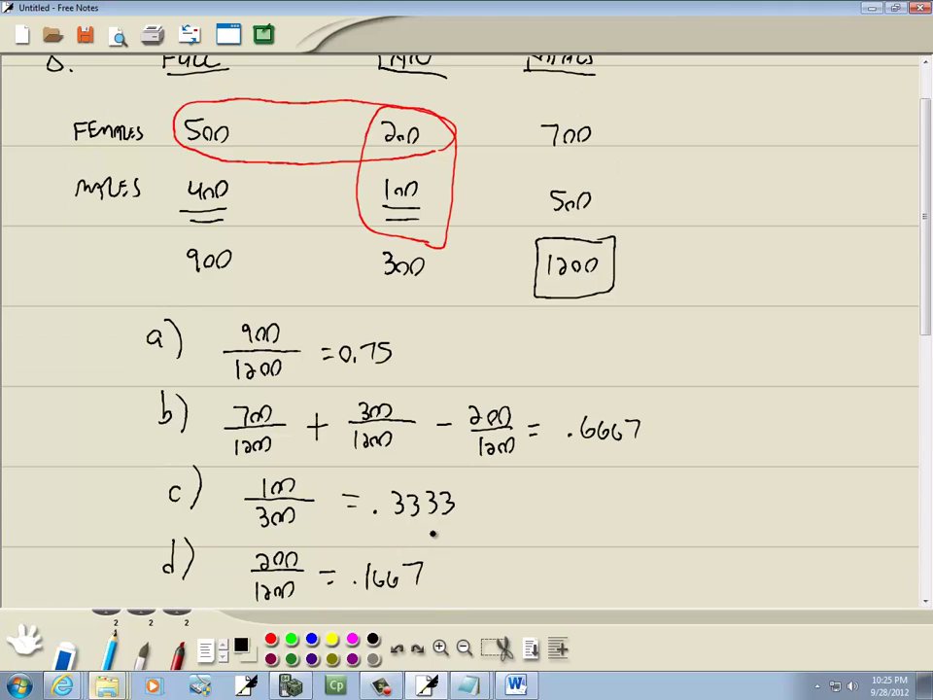